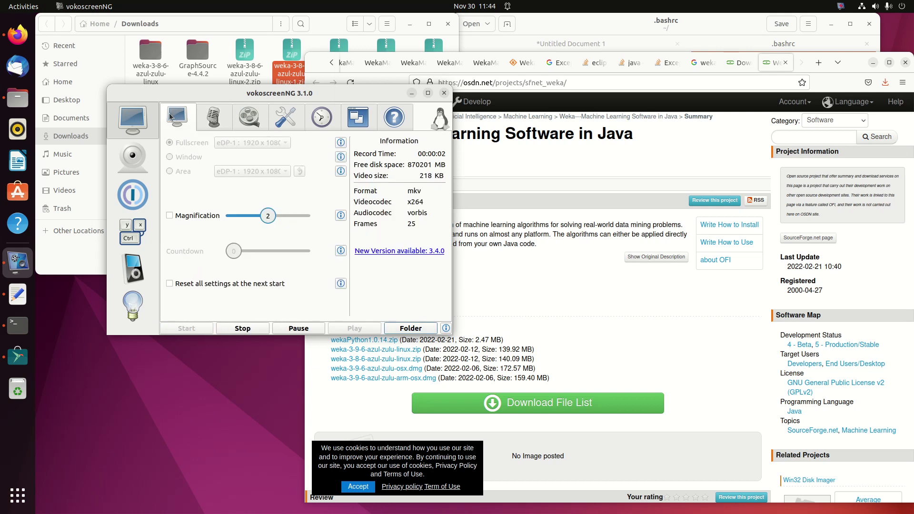
Start the SourceForge download of weka-3-9-6-azul-zulu-linux.zip from the Weka releases list
left_click(412, 94)
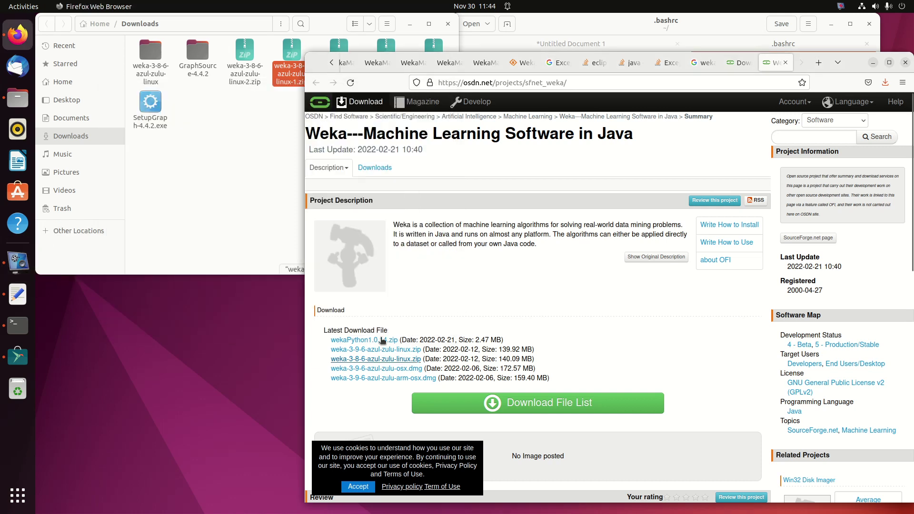
left_click(740, 59)
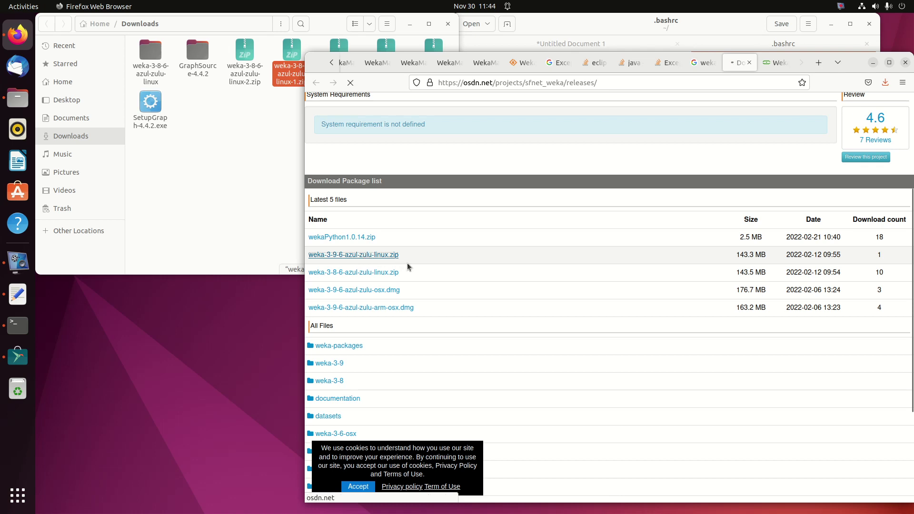
left_click(407, 264)
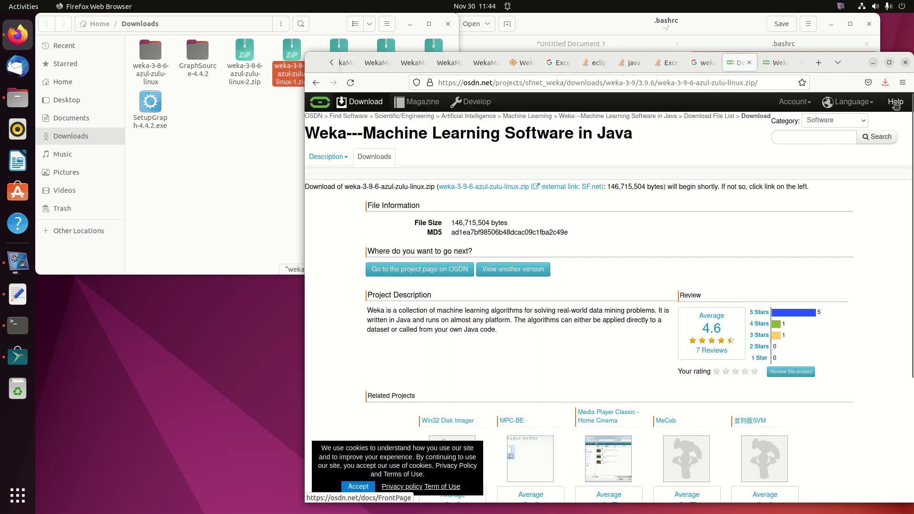
left_click(884, 83)
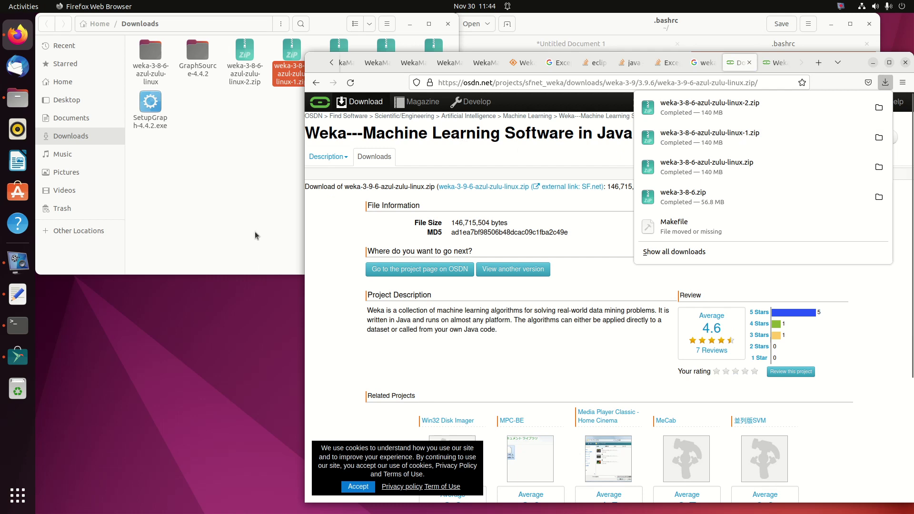
left_click(486, 187)
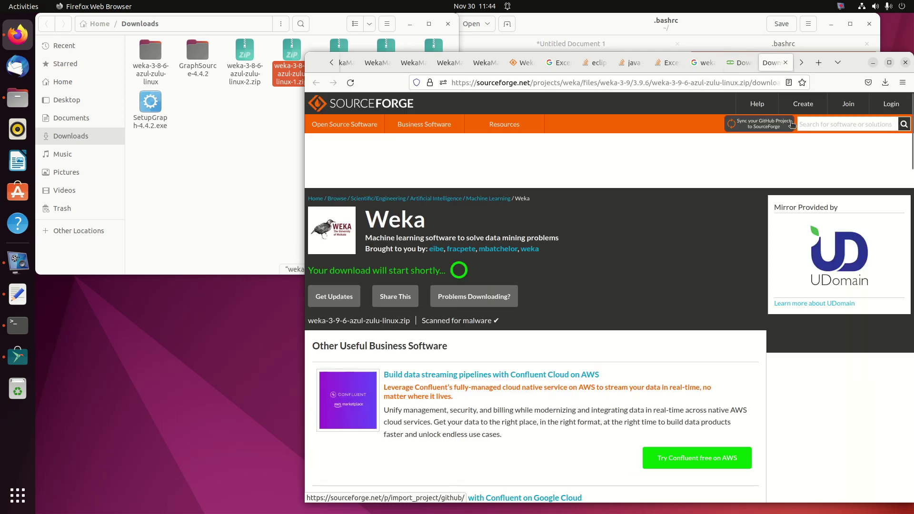
Return from the OSDN download page to the Weka releases package list
left_click(742, 62)
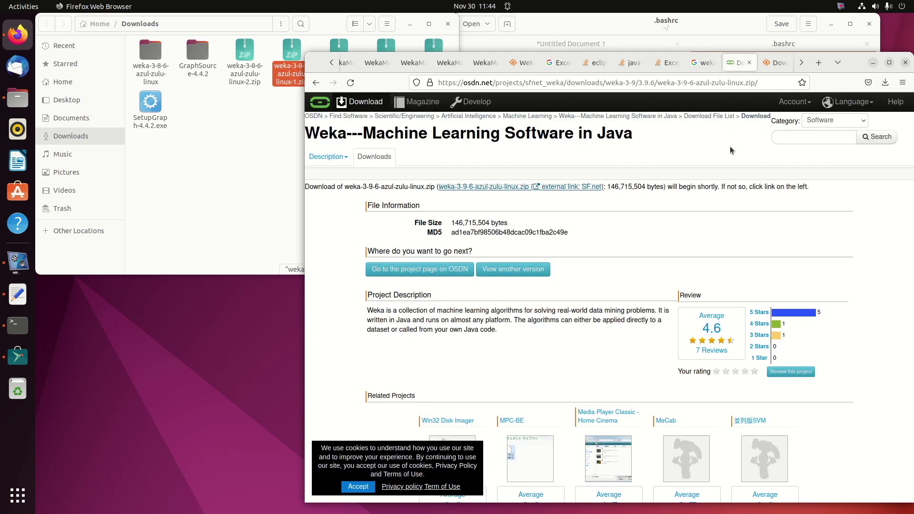
left_click(768, 63)
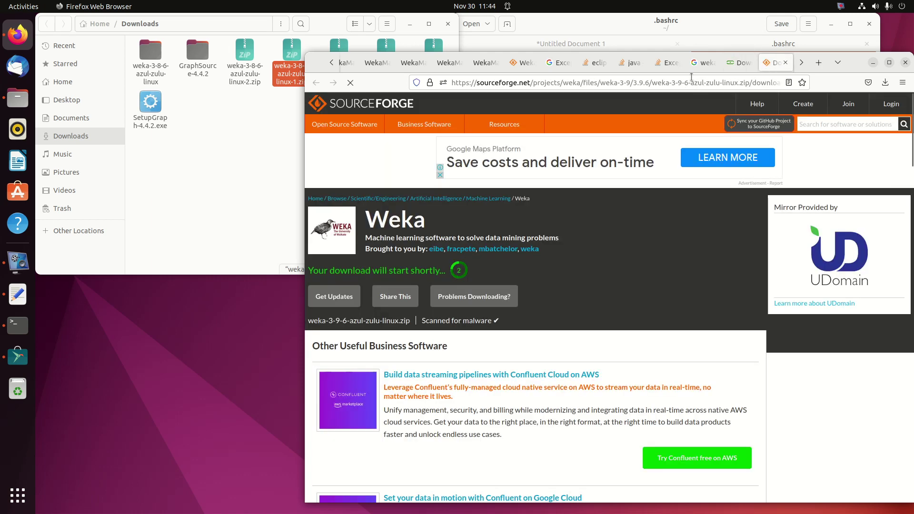
left_click(741, 62)
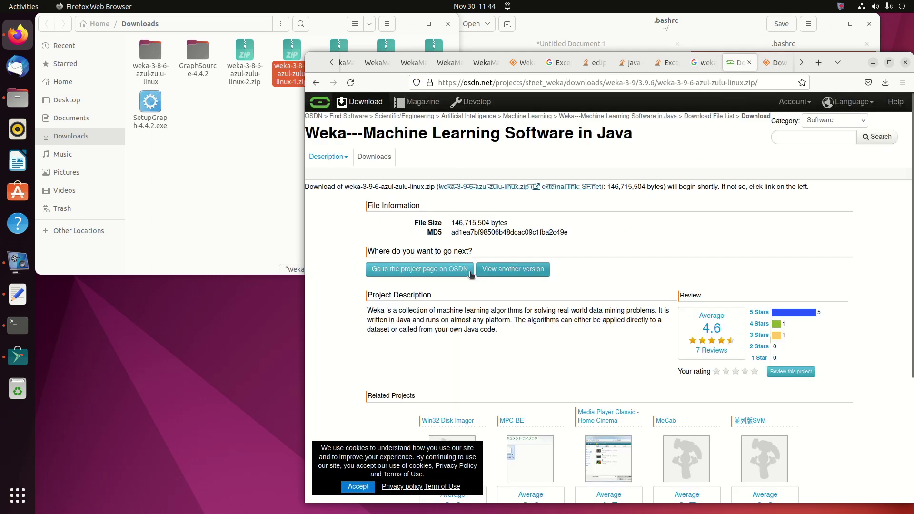
left_click(524, 283)
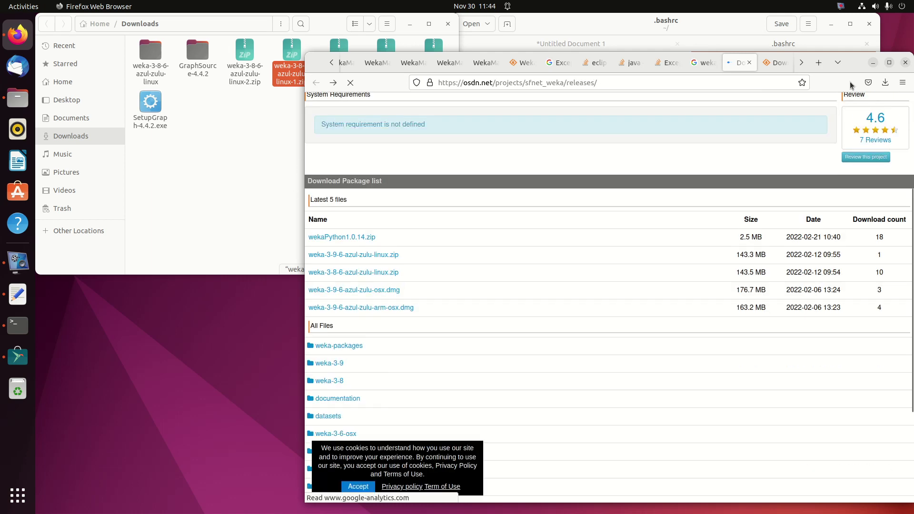
Show weka-3-8-6-azul-zulu-linux-2.zip in its Downloads folder from the downloads panel
left_click(885, 82)
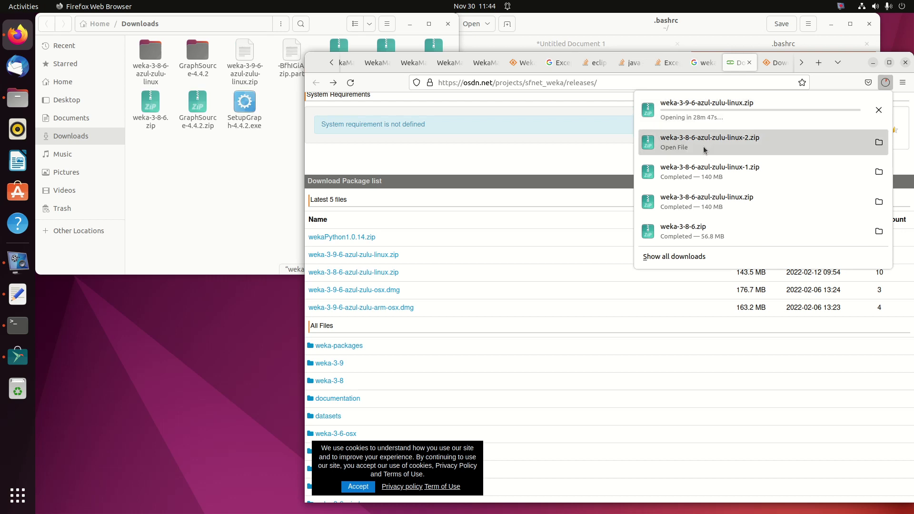
left_click(719, 114)
right_click(711, 150)
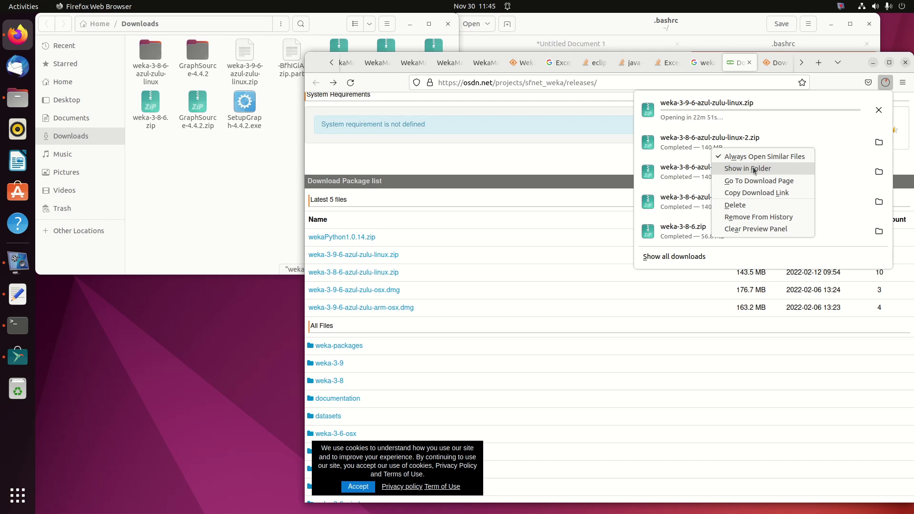
left_click(752, 169)
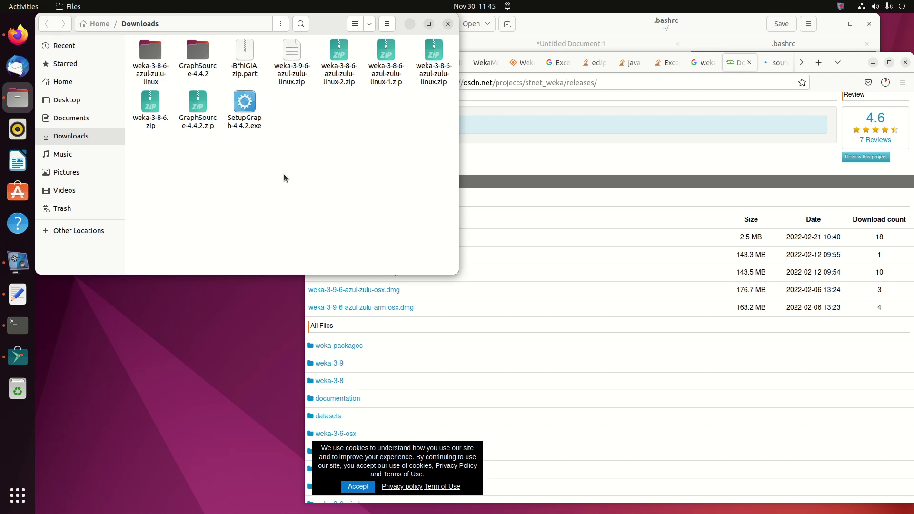
Open the extracted weka-3-8-6 folder and a terminal there, moved beside the folder
double_click(149, 64)
double_click(166, 74)
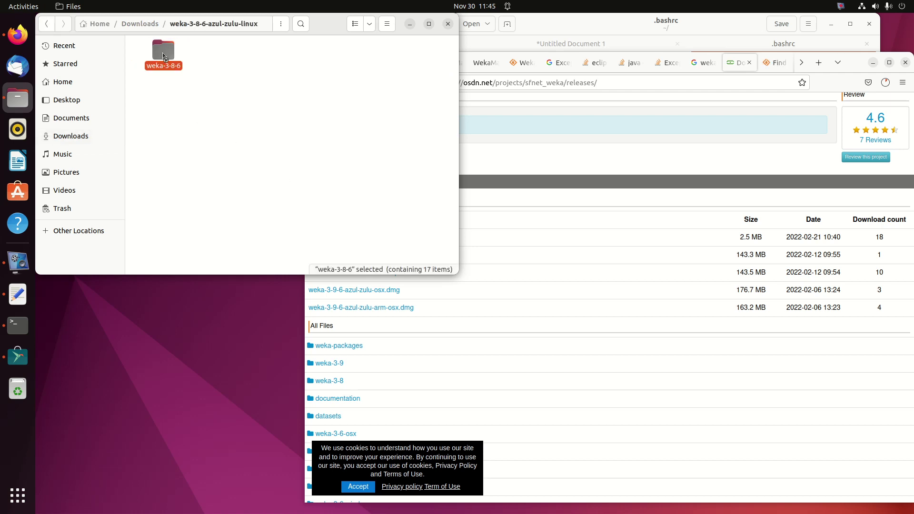
right_click(312, 161)
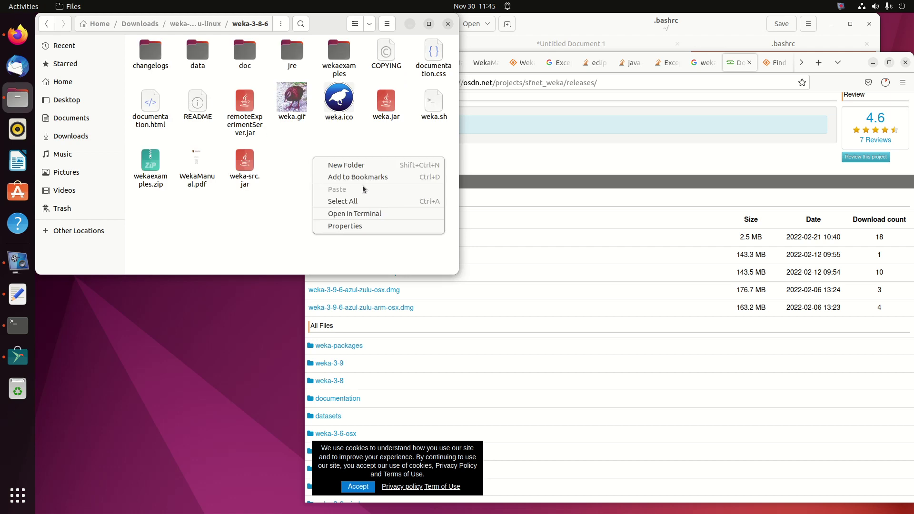
left_click(372, 213)
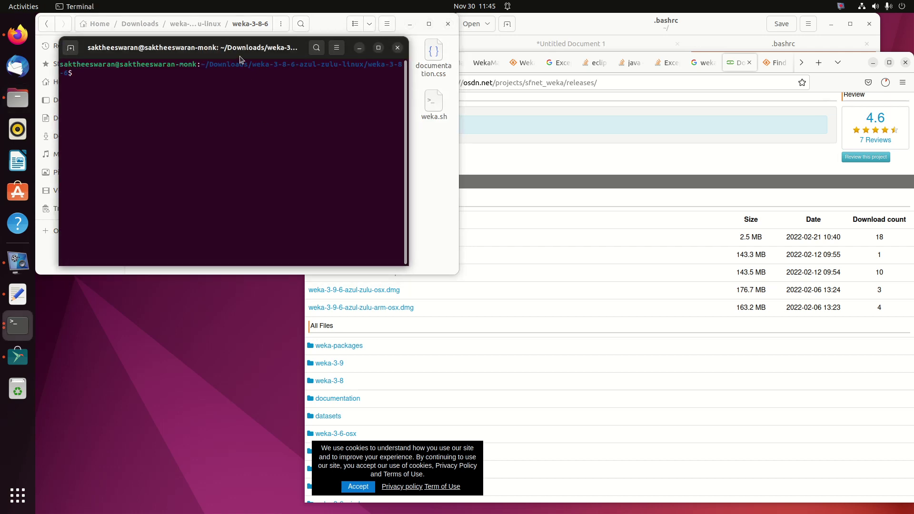
left_click_drag(241, 57, 664, 172)
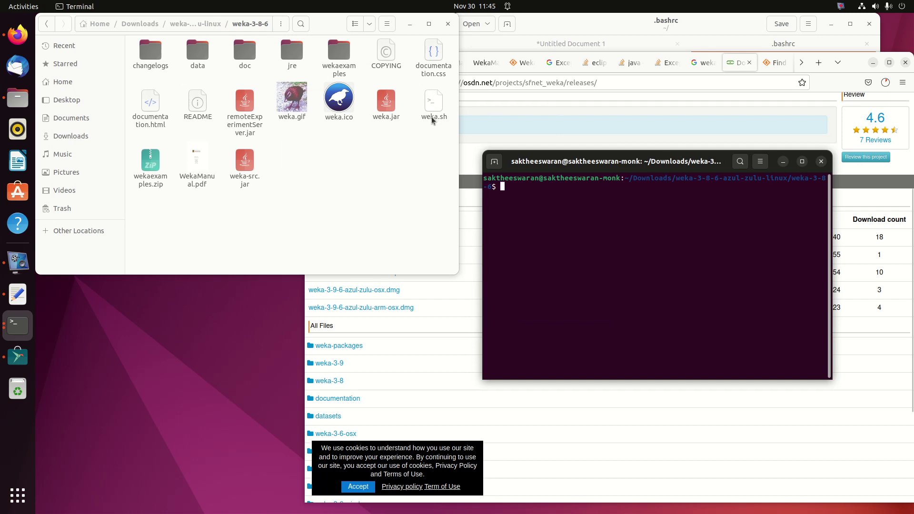
Select the weka.sh file name, then focus the terminal prompt
right_click(433, 100)
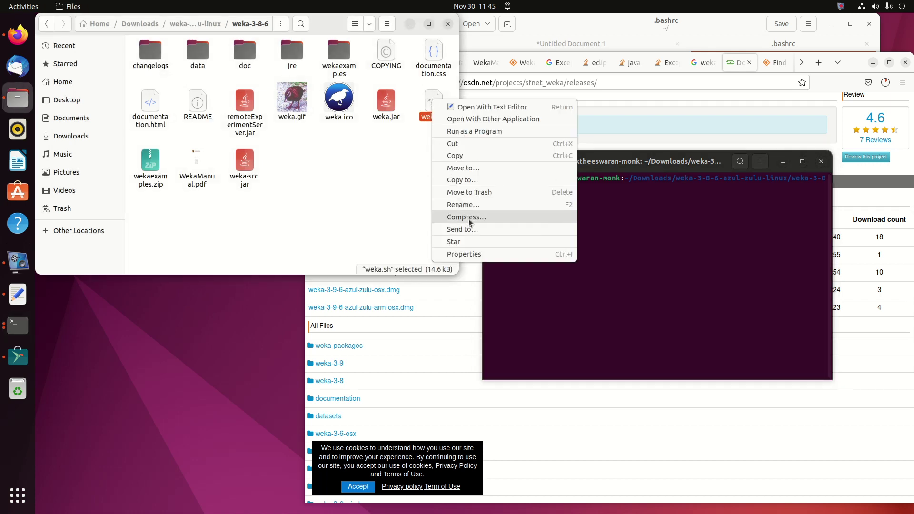
left_click(468, 206)
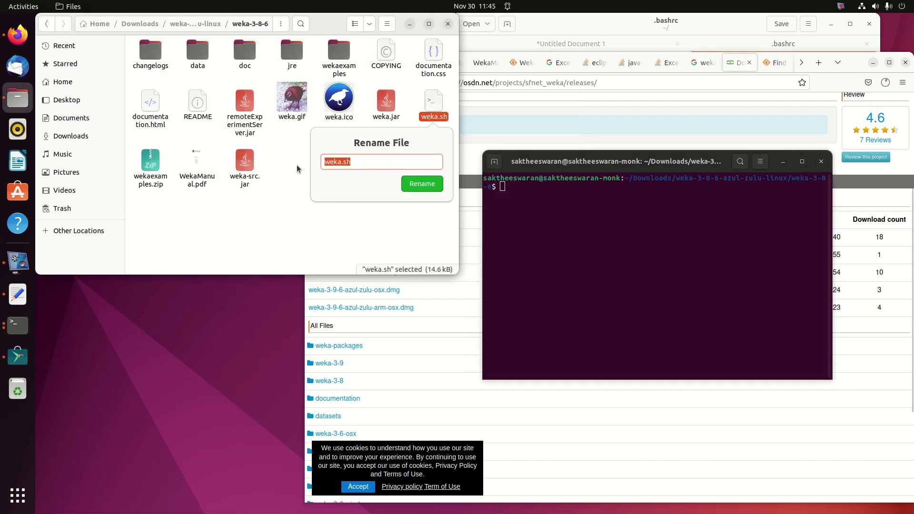
right_click(336, 163)
left_click(361, 219)
left_click(533, 200)
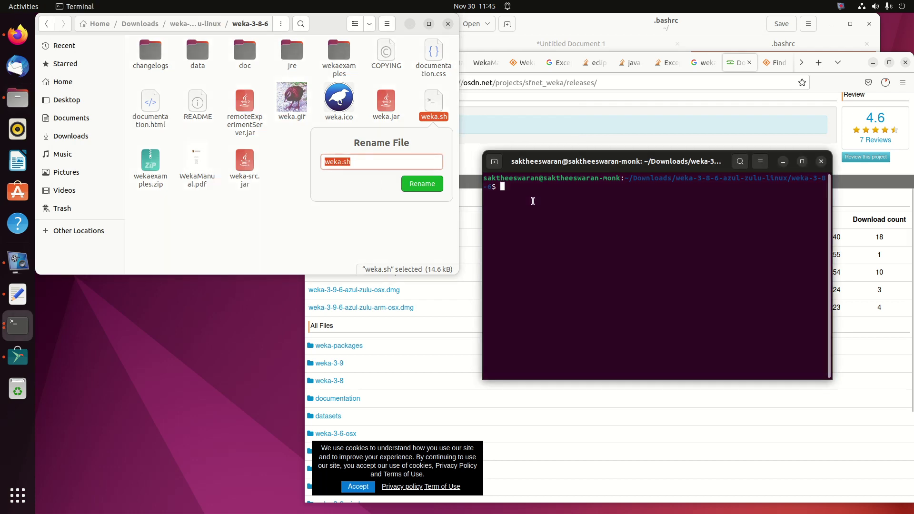
type("./weka")
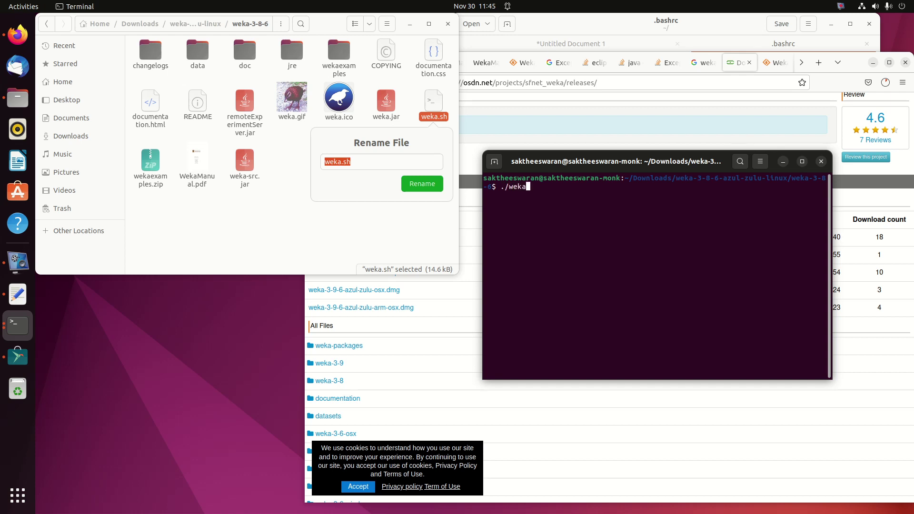
Run ./weka, then ./weka.sh, to launch Weka 3.8.6
key("Return")
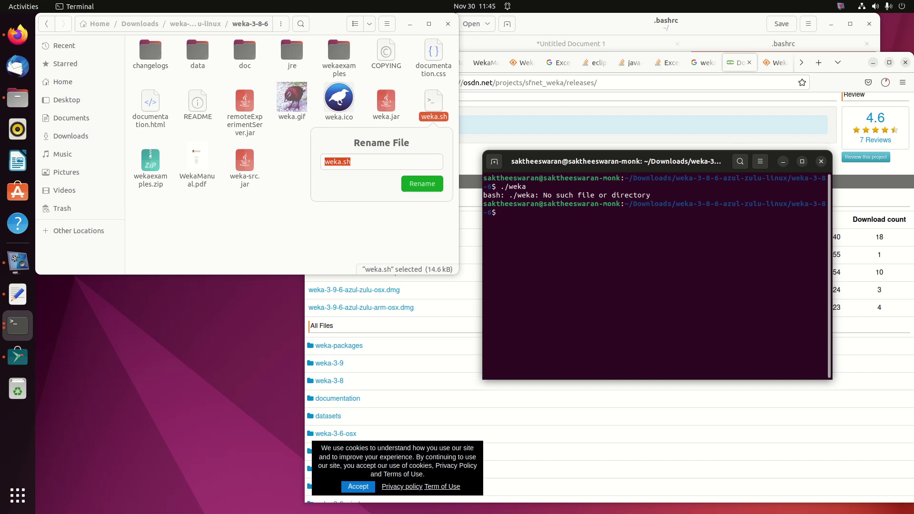
type("./weka.sh")
key("Return")
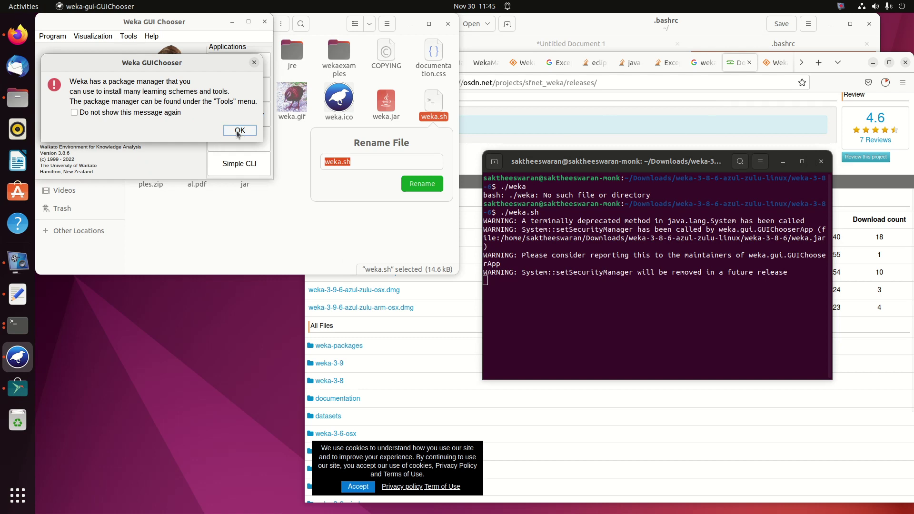
Dismiss the package manager notice and close the Weka GUI Chooser window
left_click(240, 132)
left_click(265, 22)
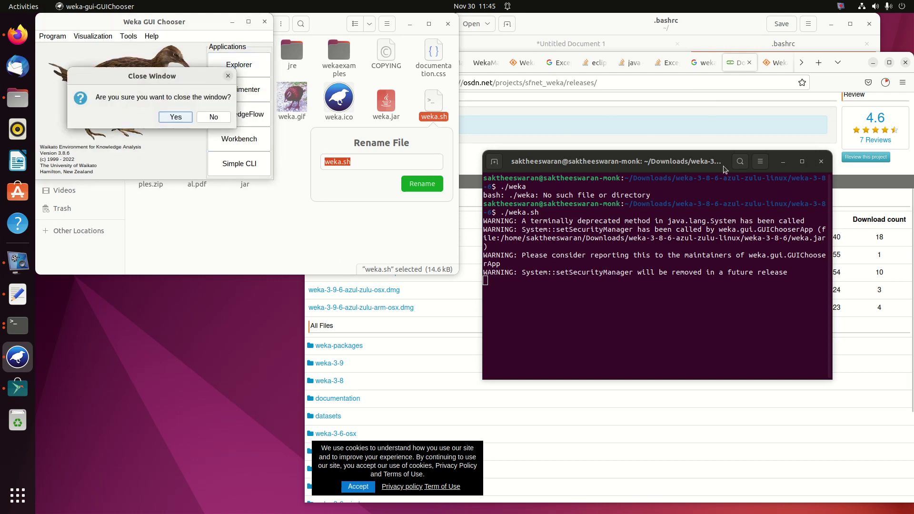